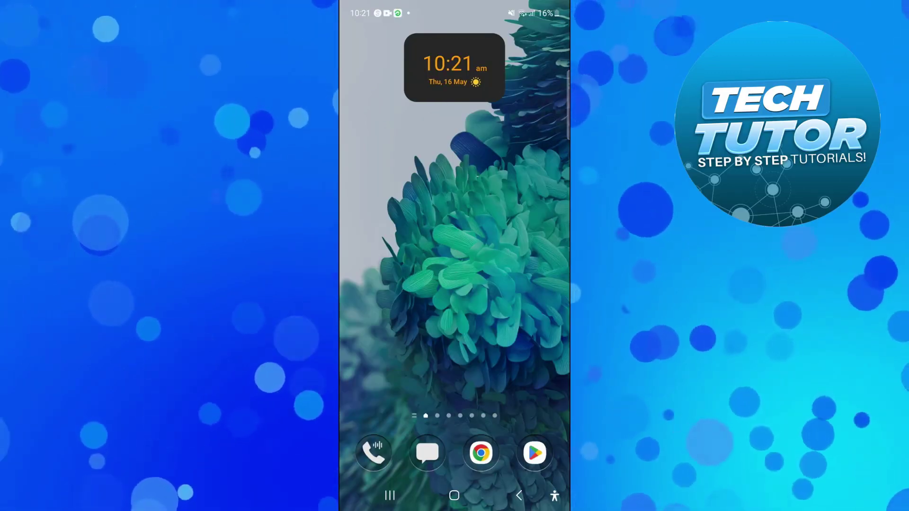
# - Open the Android app drawer and search the installed apps for Facebook
pyautogui.moveTo(454, 355); pyautogui.dragTo(454, 141)
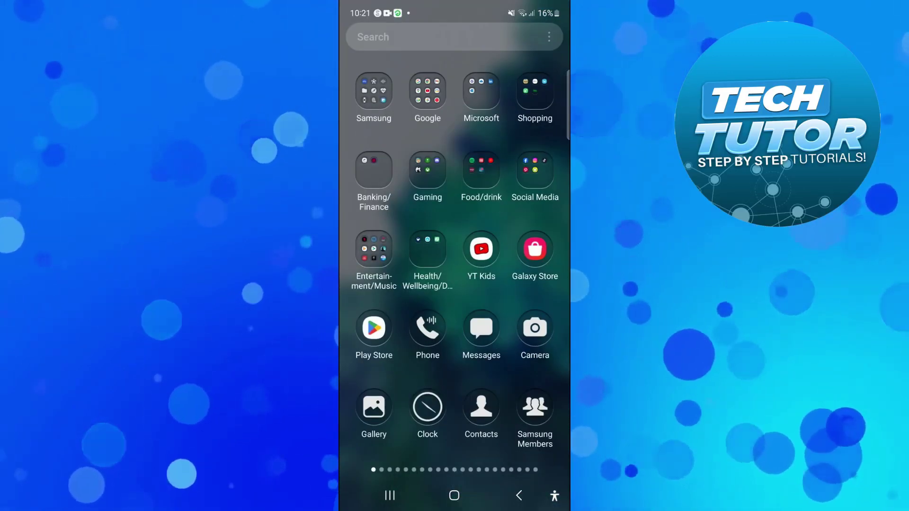
pyautogui.click(426, 37)
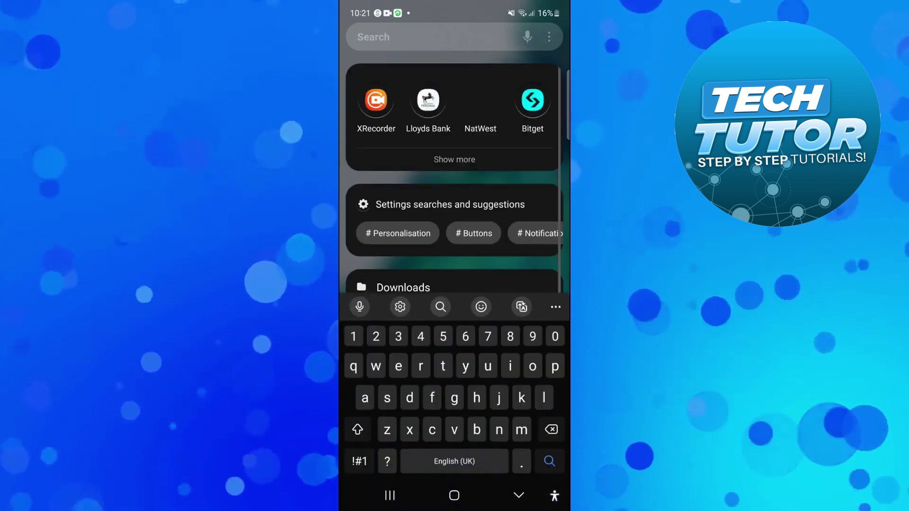
pyautogui.write('fa')
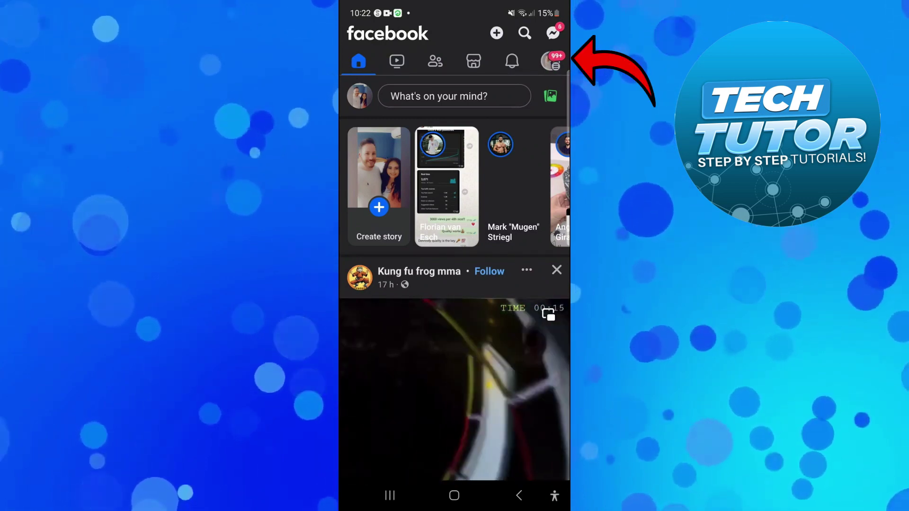
# - Open Facebook's main menu and expand the Settings & privacy section
pyautogui.click(551, 62)
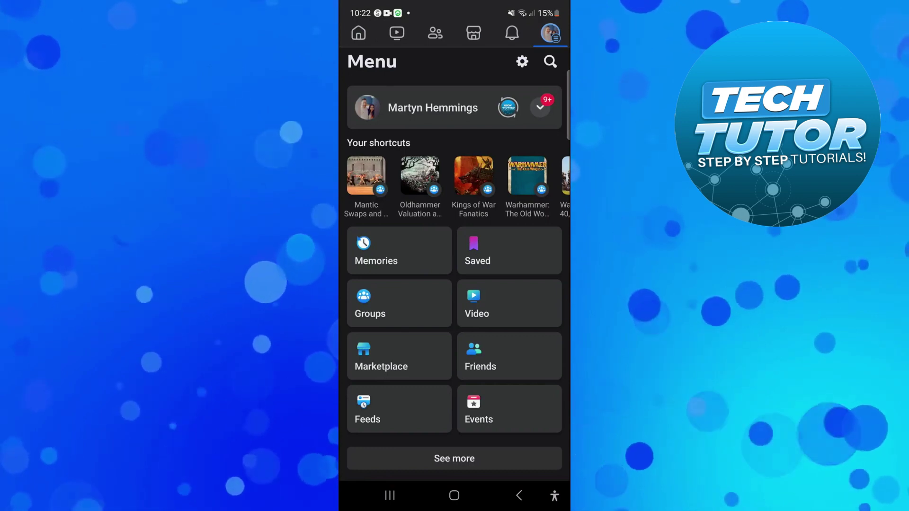
pyautogui.scroll(-5, 455, 284)
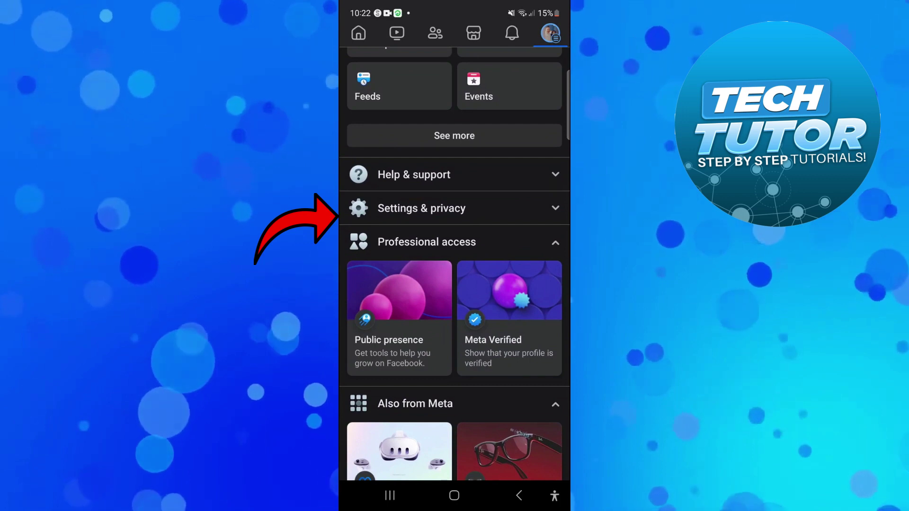
pyautogui.click(422, 208)
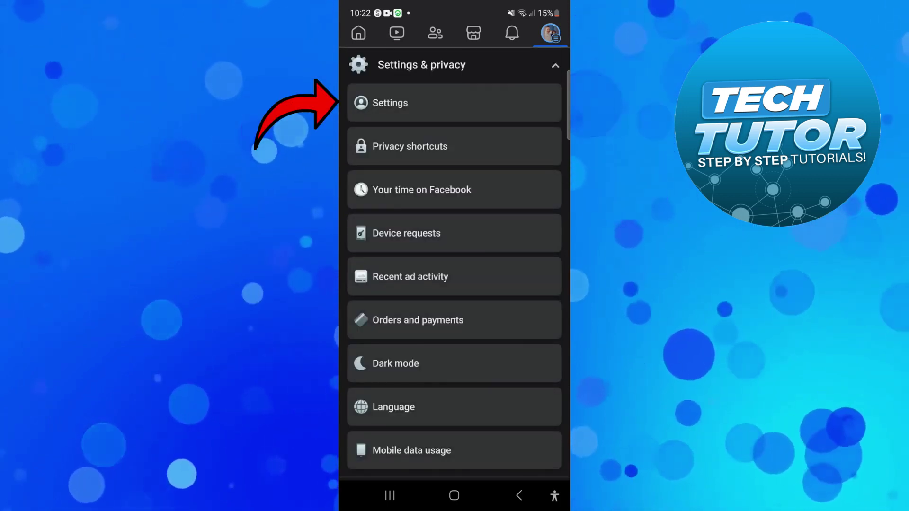
# - Go to the Settings & privacy page and open the Accounts Centre card
pyautogui.click(426, 102)
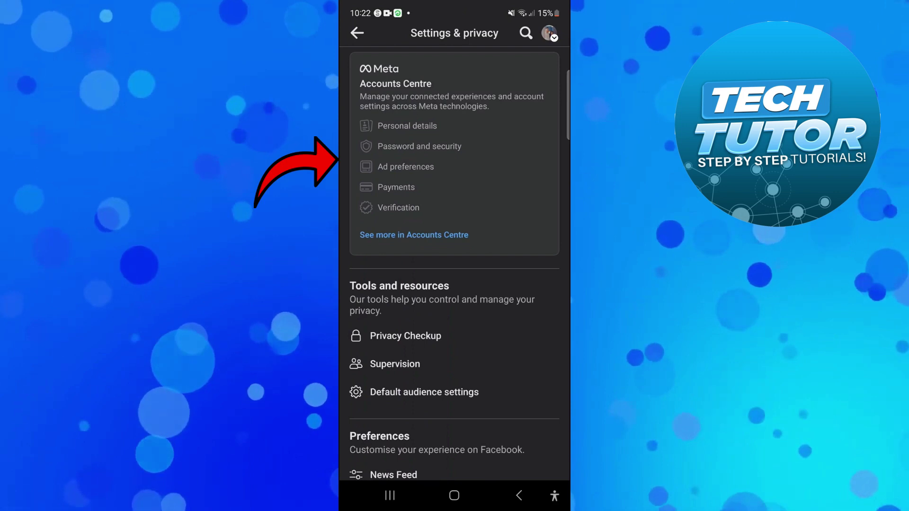
pyautogui.scroll(-5, 455, 284)
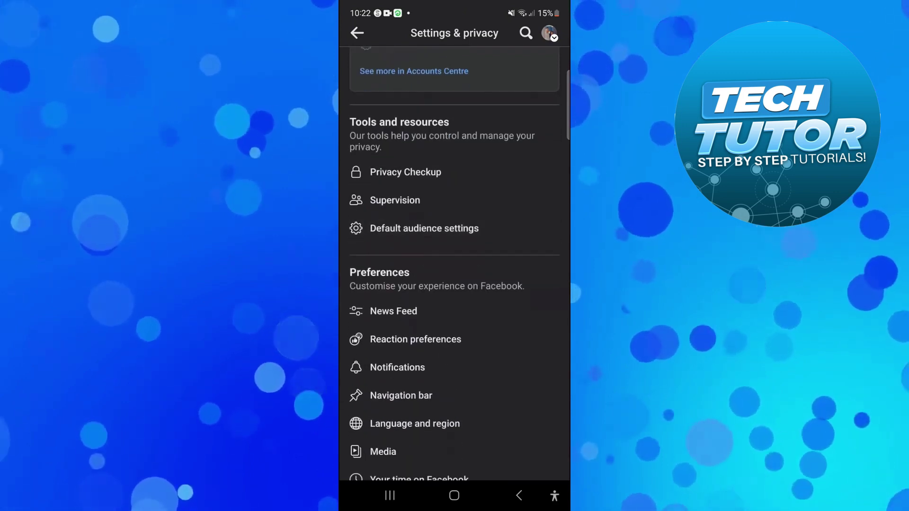
pyautogui.scroll(5, 454, 284)
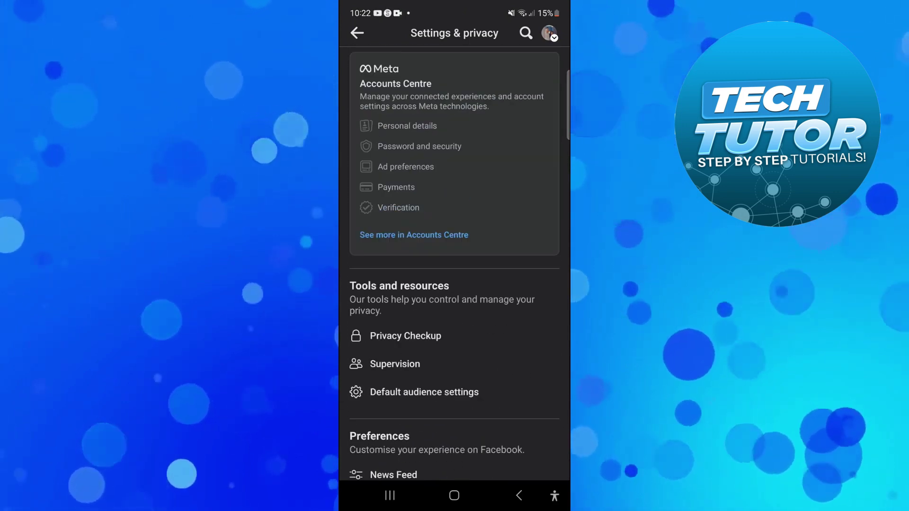
pyautogui.click(413, 234)
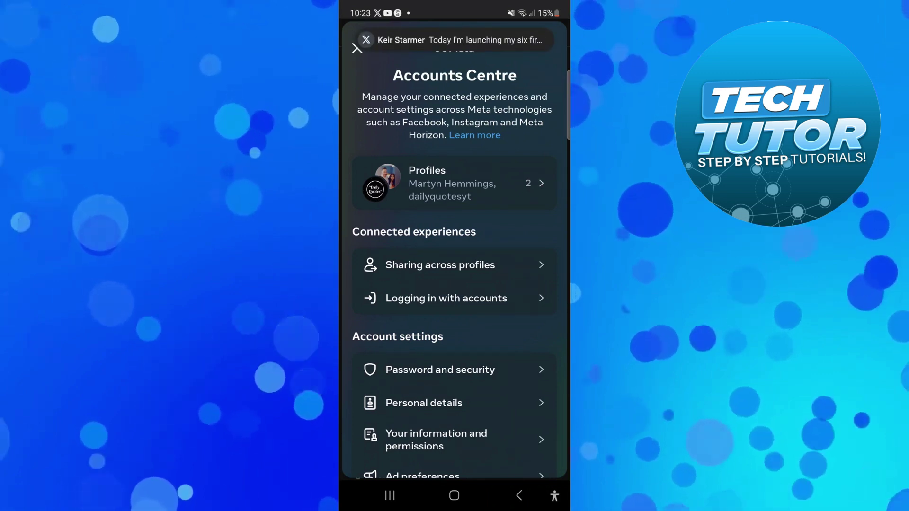
pyautogui.scroll(-5, 454, 284)
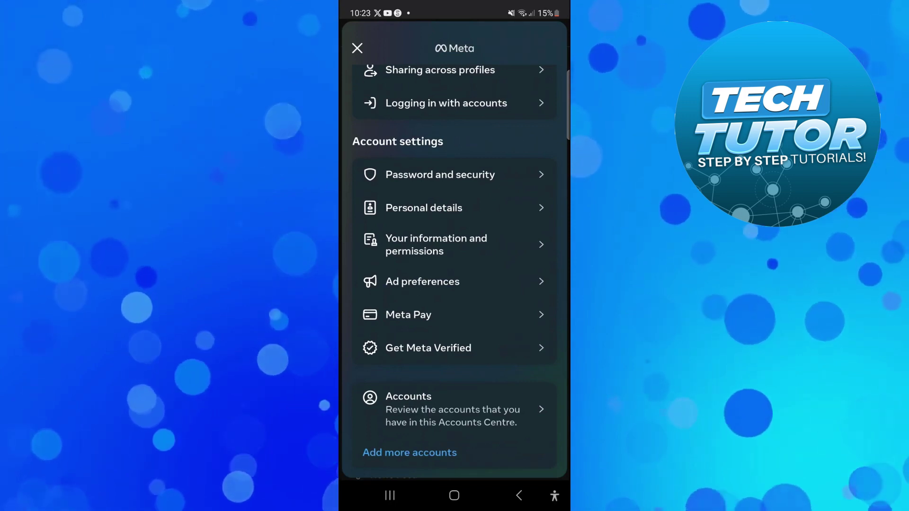
pyautogui.click(455, 409)
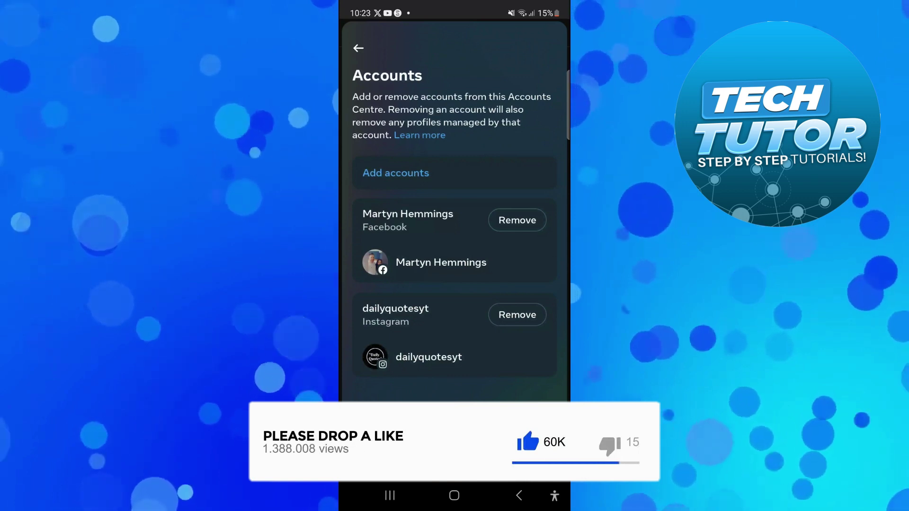
# - Start removing the Instagram account dailyquotesyt from the Accounts list
pyautogui.click(517, 315)
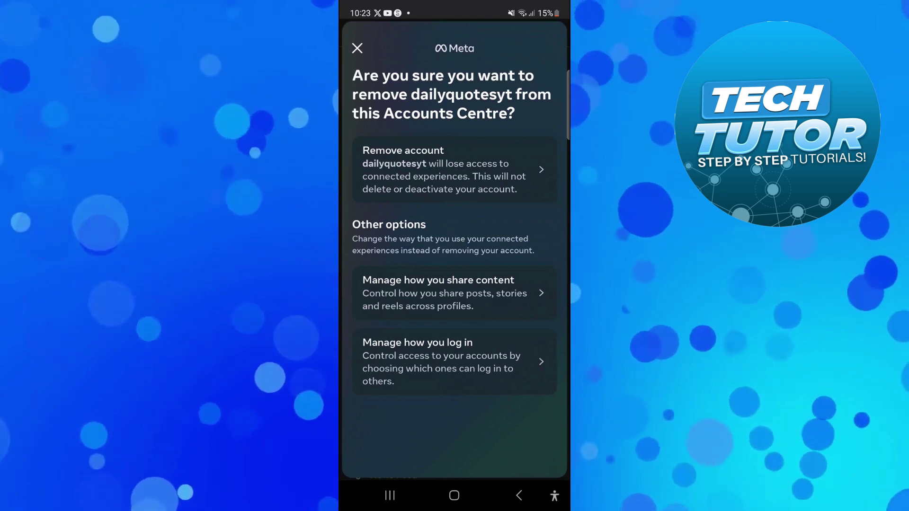
# - Confirm removing the dailyquotesyt Instagram account entirely from Accounts Centre
pyautogui.click(454, 169)
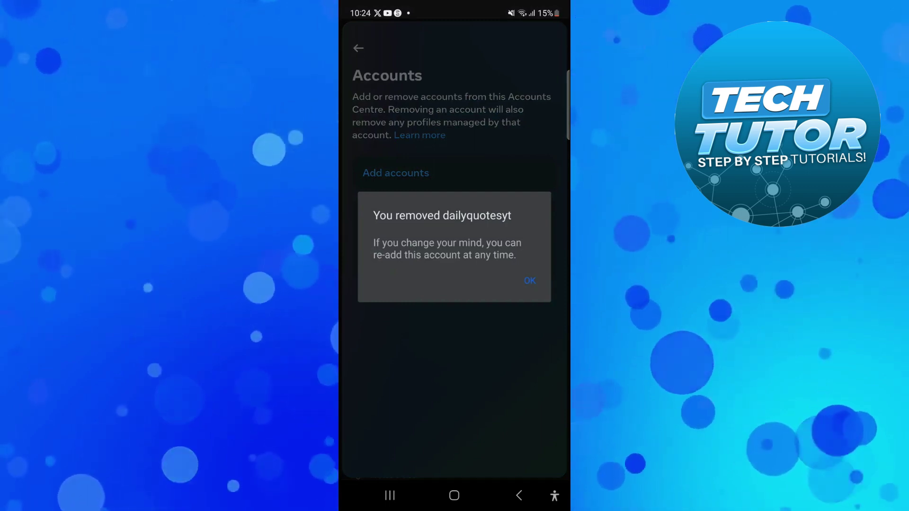
# - Dismiss the 'You removed' notice, leaving only the Martyn Hemmings Facebook account
pyautogui.click(529, 281)
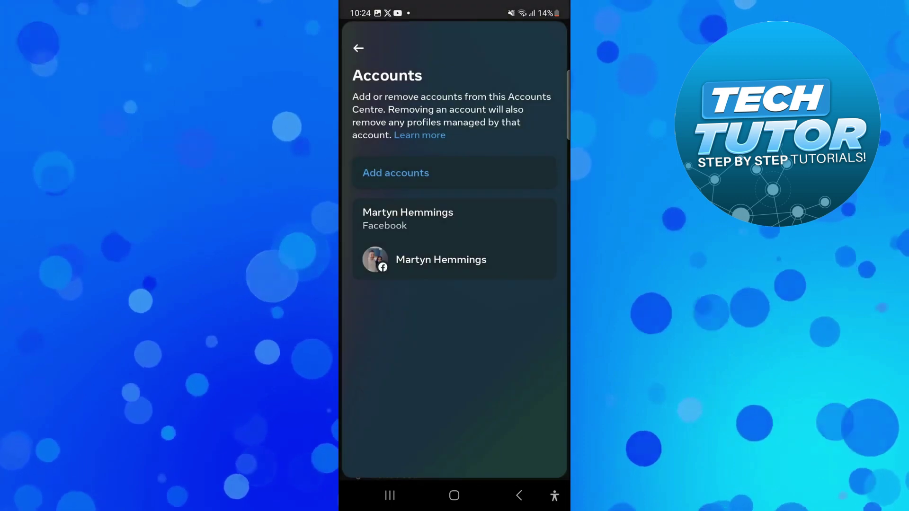